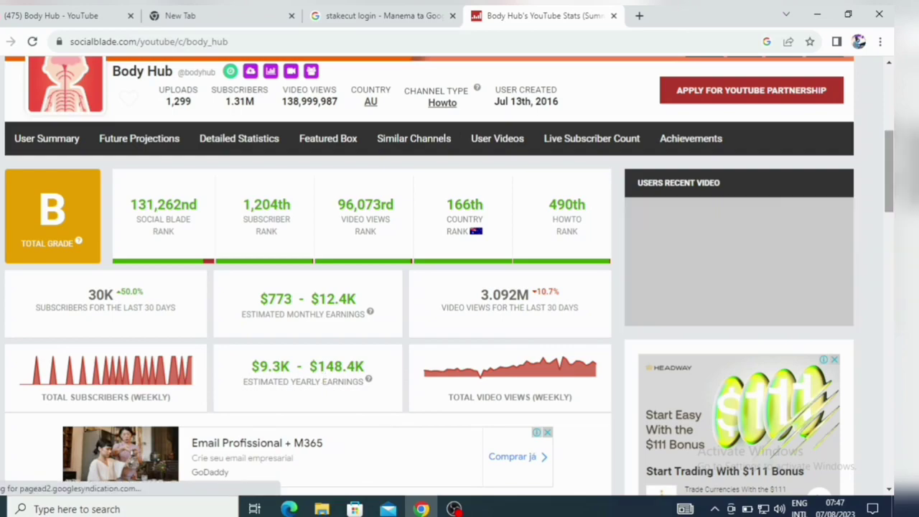
- Examine Body Hub's statistics summary and estimated earnings on Social Blade, and return to the channel's YouTube page
left_click_drag(890, 170, 891, 255)
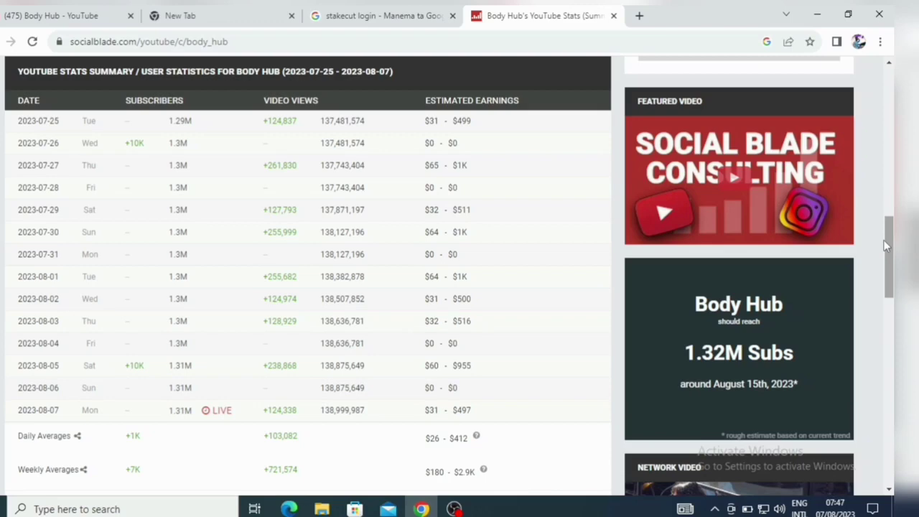
left_click_drag(885, 245, 879, 106)
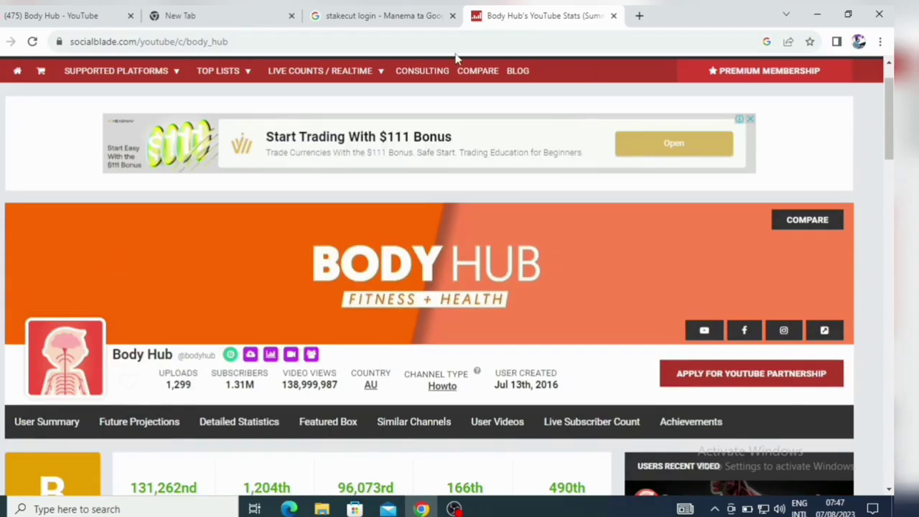
left_click(94, 16)
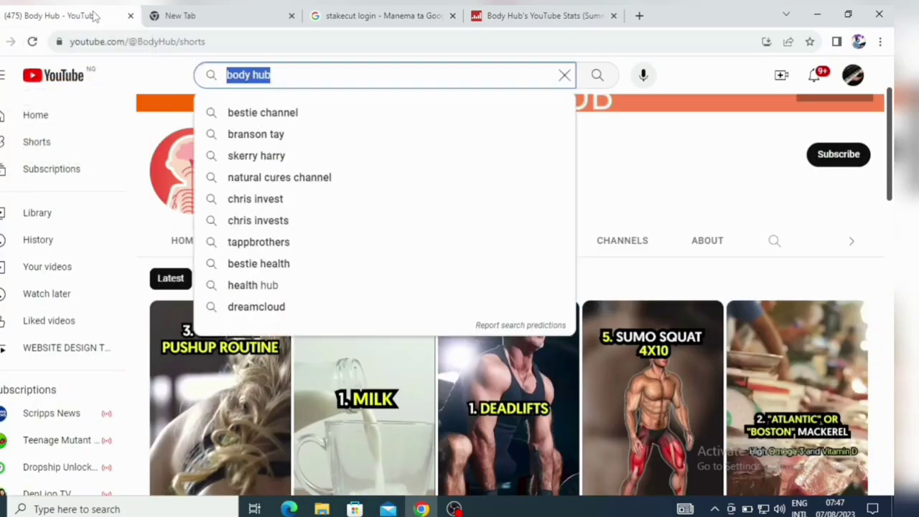
left_click(157, 79)
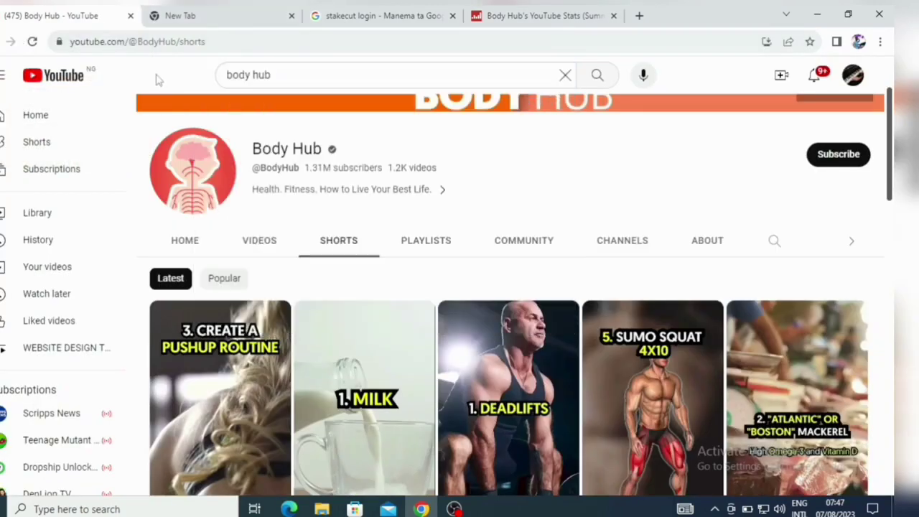
- Choose to upload a video from the YouTube page so that the channel's content opens in YouTube Studio
left_click(852, 76)
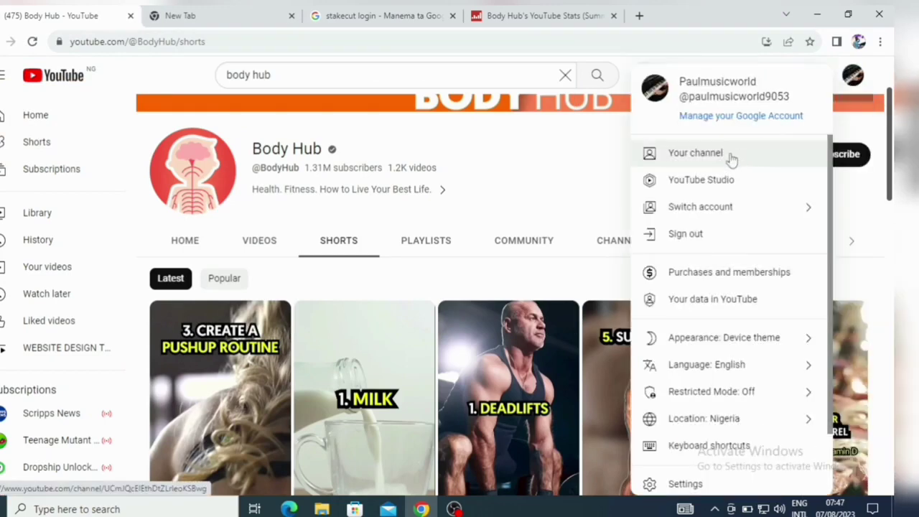
left_click(587, 154)
left_click(780, 76)
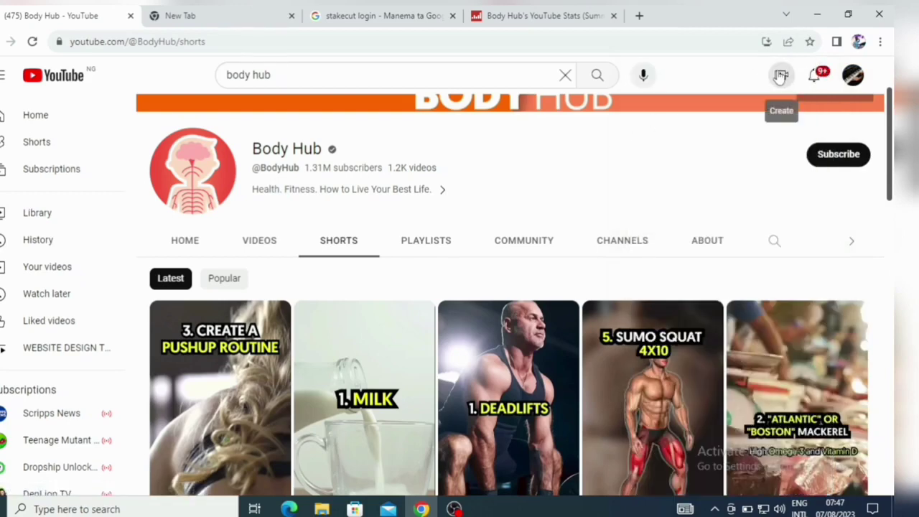
left_click(780, 76)
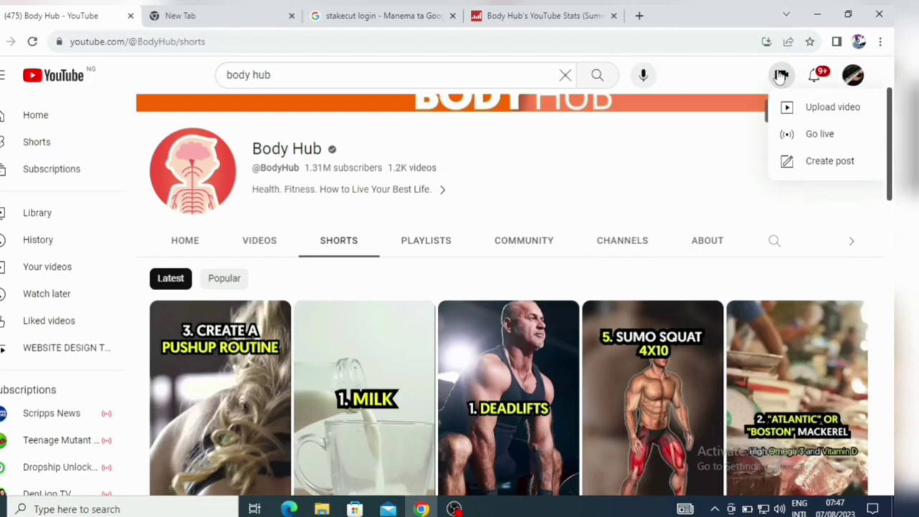
left_click(833, 107)
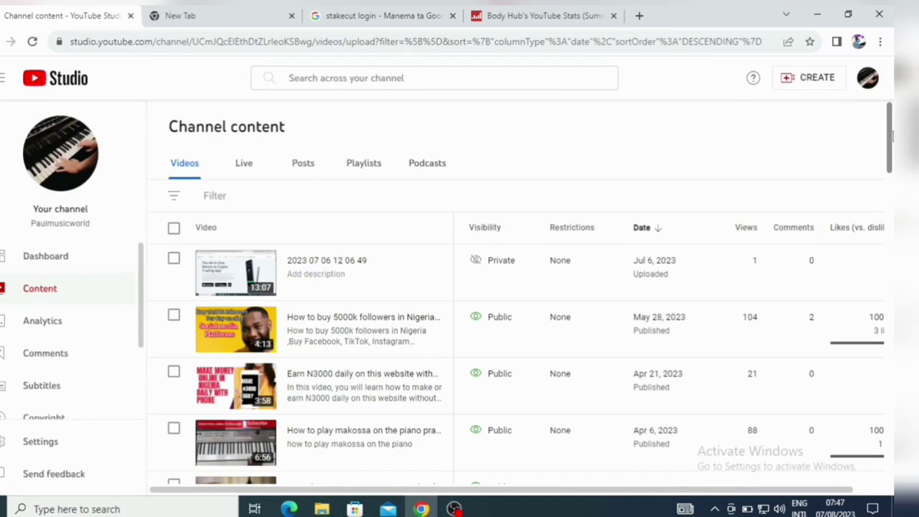
left_click(808, 79)
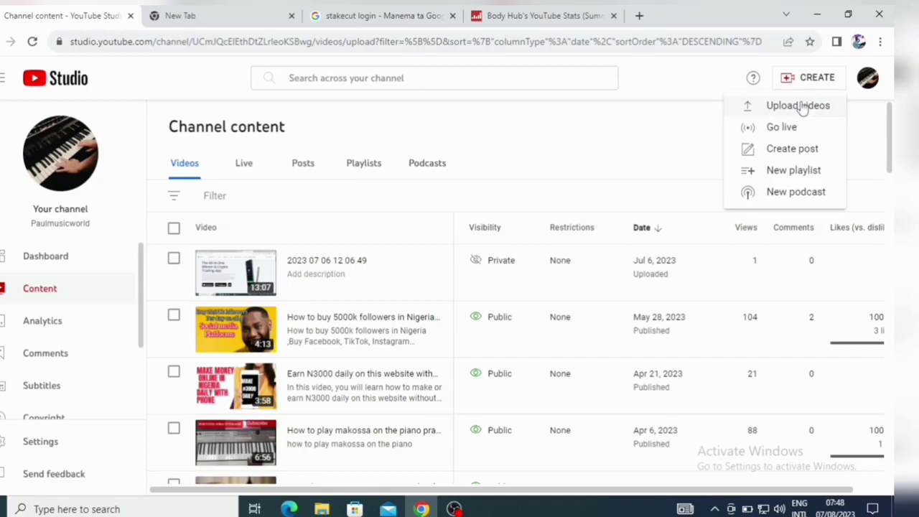
left_click(800, 106)
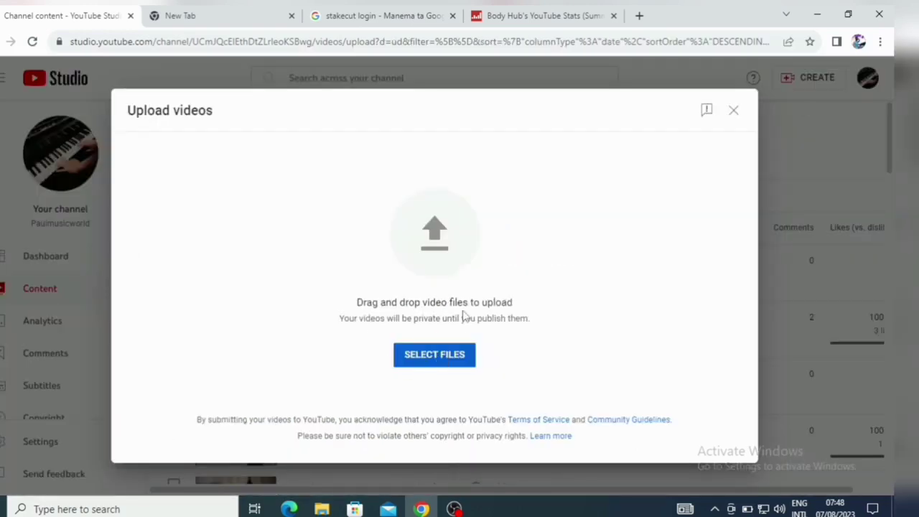
left_click(426, 355)
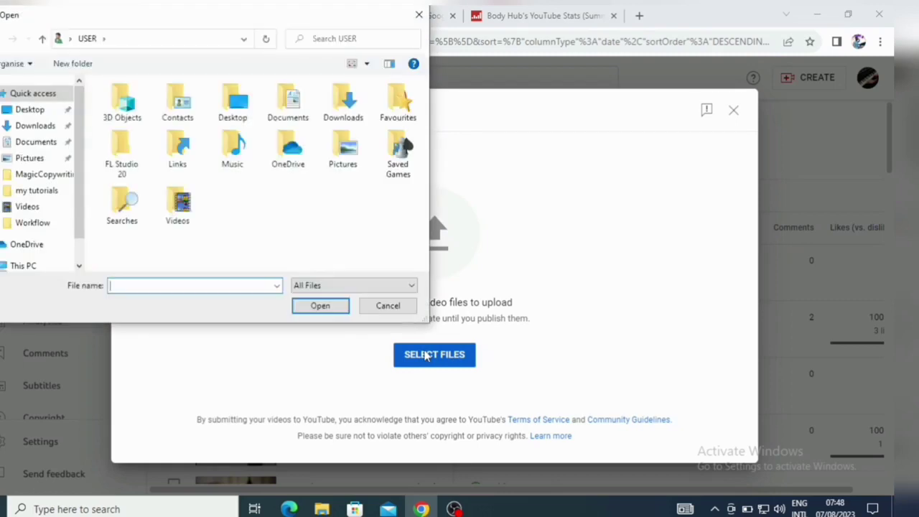
left_click(56, 210)
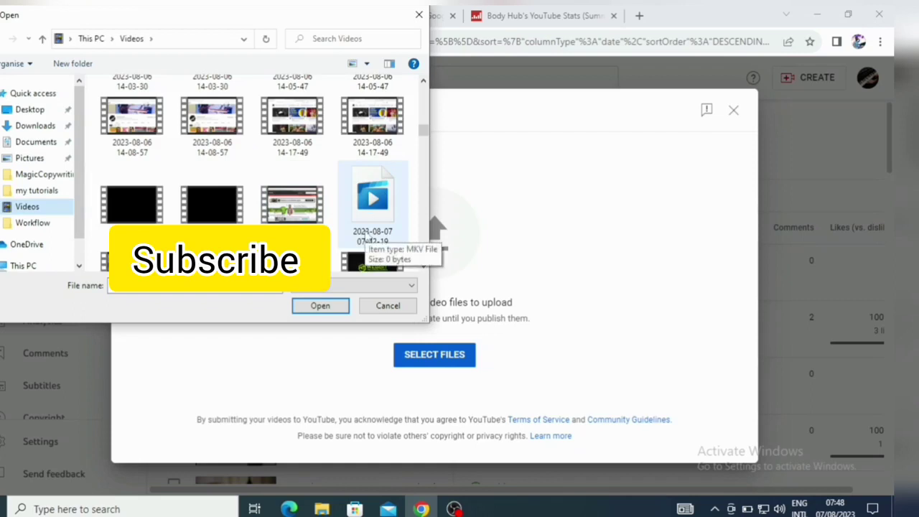
left_click(365, 237)
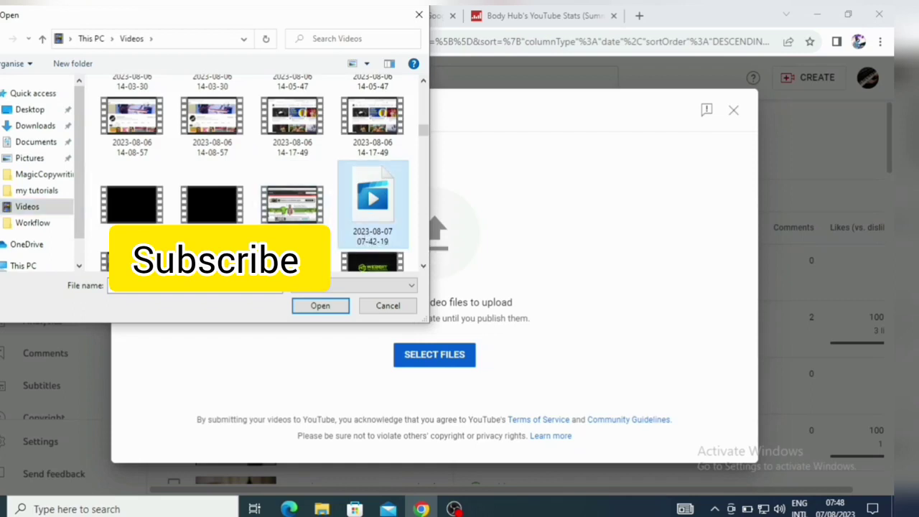
left_click(213, 198)
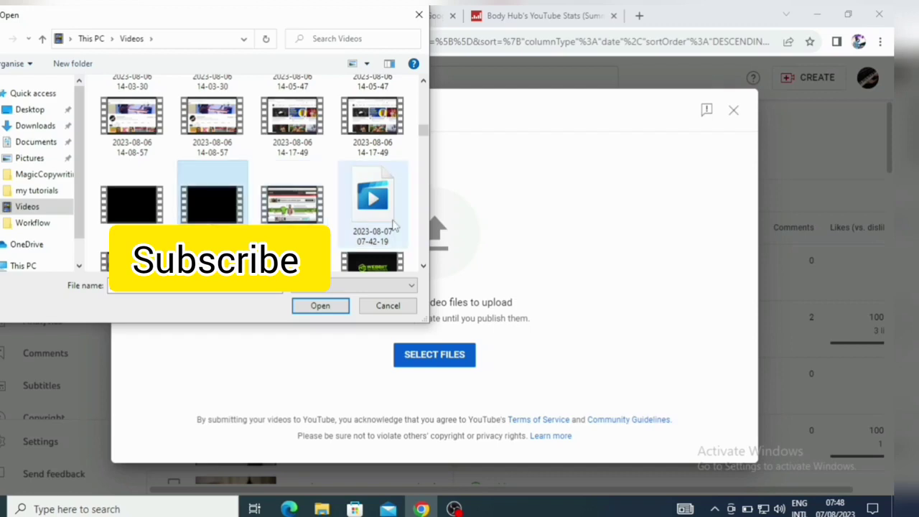
left_click(320, 306)
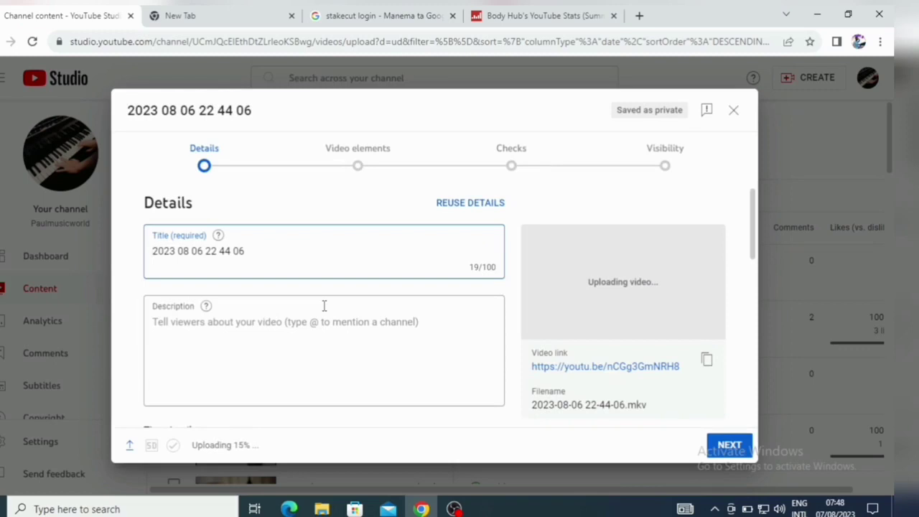
- Replace the uploaded video's default title with "How to cook eguisi soup"
left_click(323, 306)
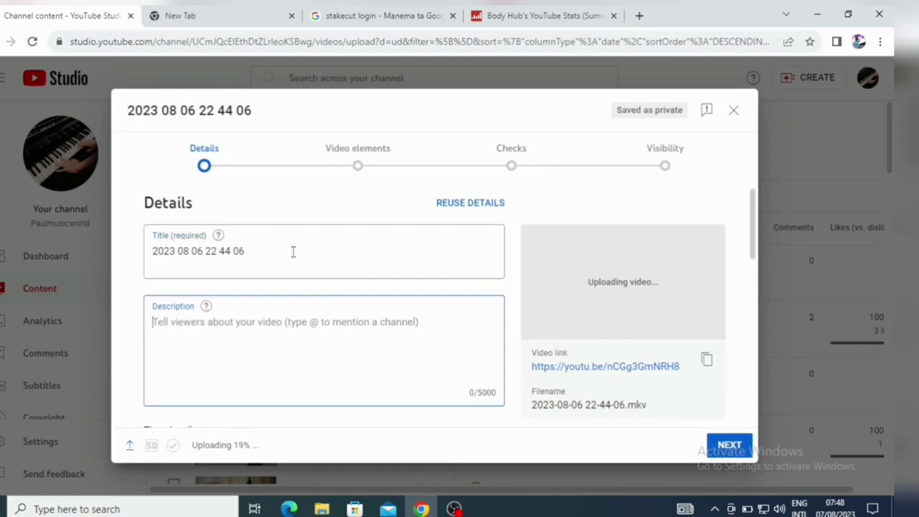
left_click(254, 248)
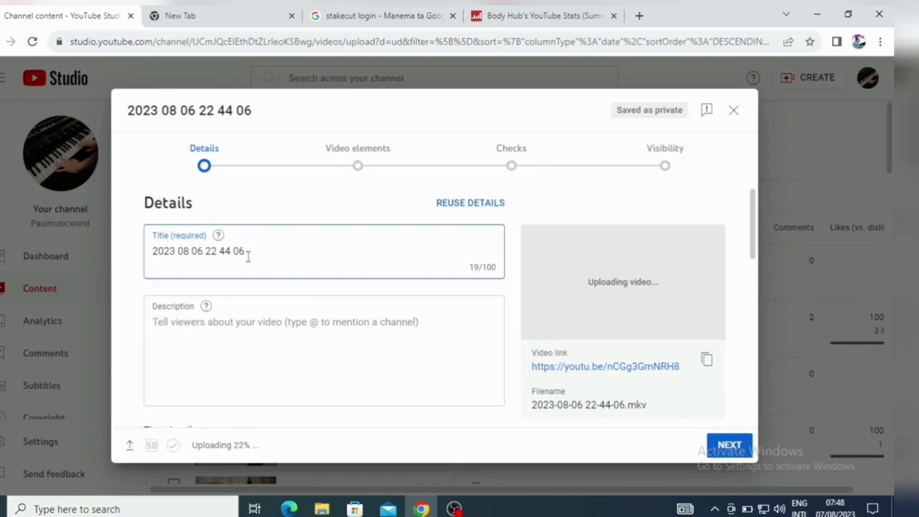
key("BackSpace")
key("BackSpace")
key("BackSpace")
key("BackSpace")
key("BackSpace")
key("BackSpace")
key("BackSpace")
key("BackSpace")
key("BackSpace")
key("BackSpace")
key("BackSpace")
key("BackSpace")
key("BackSpace")
key("BackSpace")
key("BackSpace")
key("BackSpace")
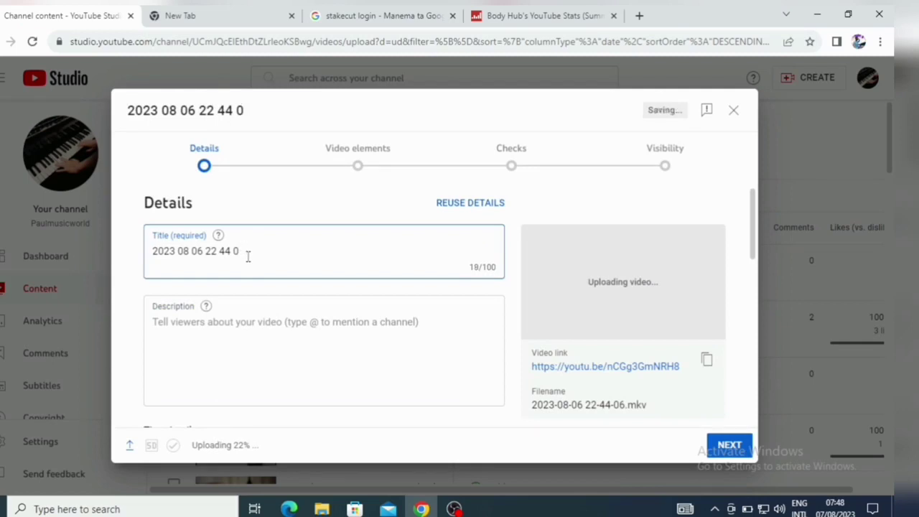
key("BackSpace")
key("BackSpace")
key("BackSpace")
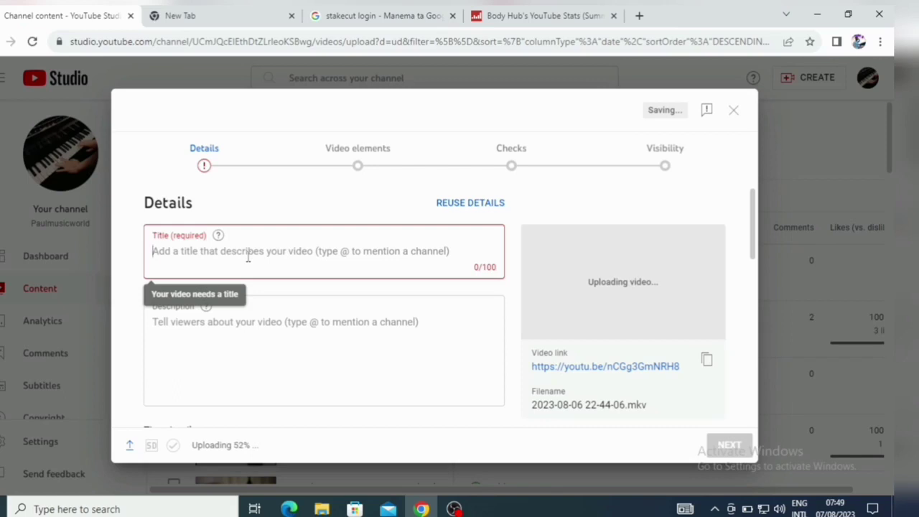
type("hOW")
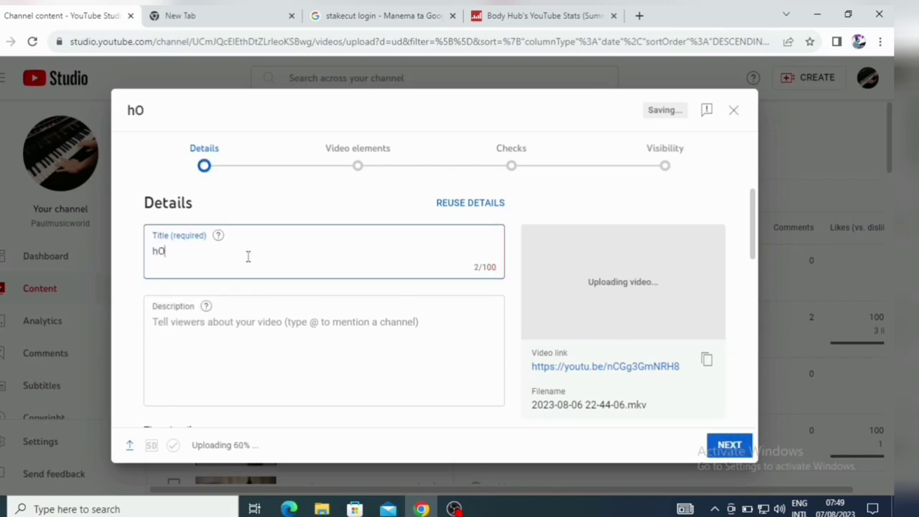
key("BackSpace")
key("BackSpace")
key("BackSpace")
key("BackSpace")
type("How to cook")
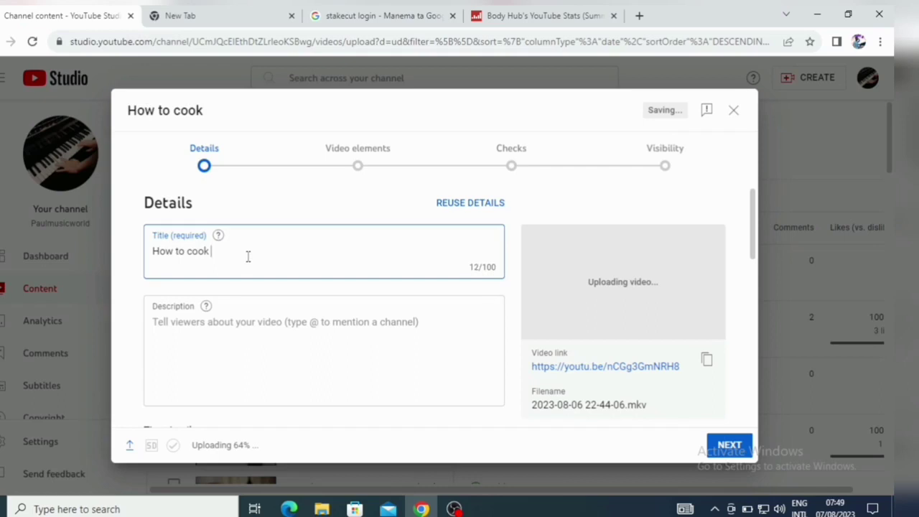
type(" eguisi ")
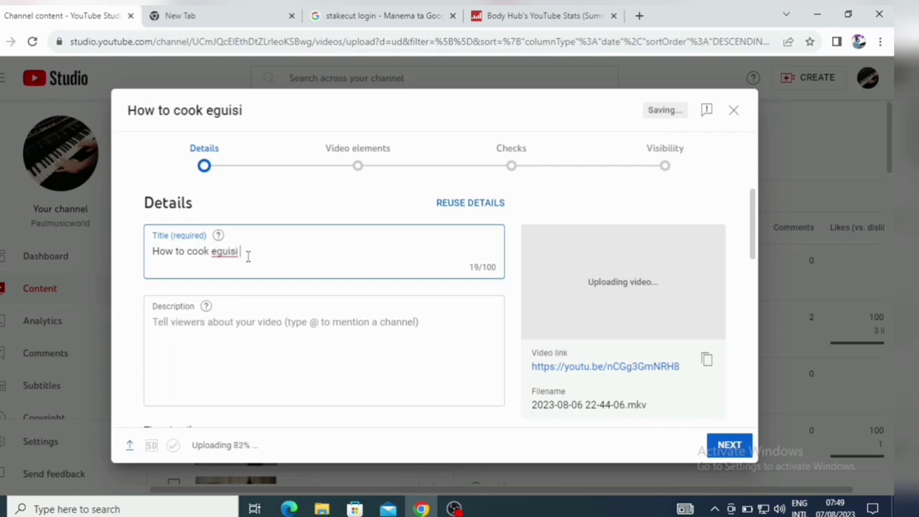
type("soup")
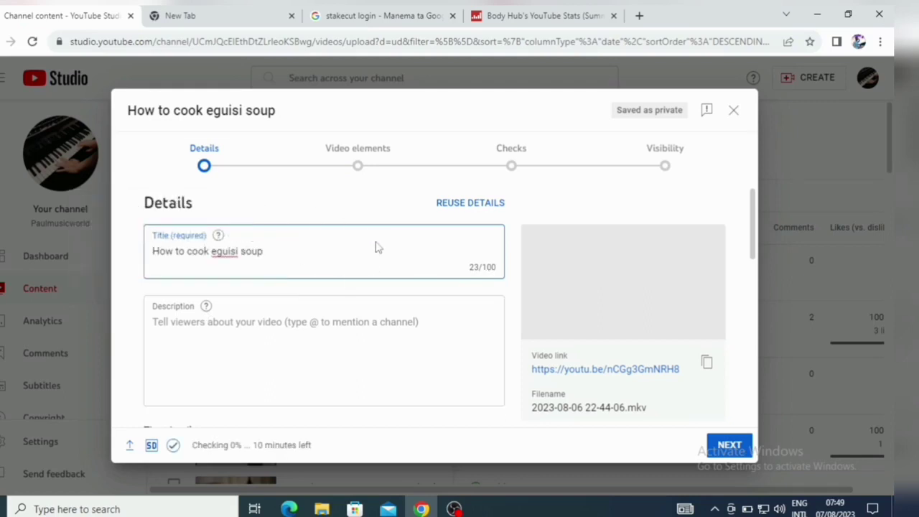
- Write the video description "In this video i will teach you to cook eguisi soup" and start a new line below it
left_click(171, 324)
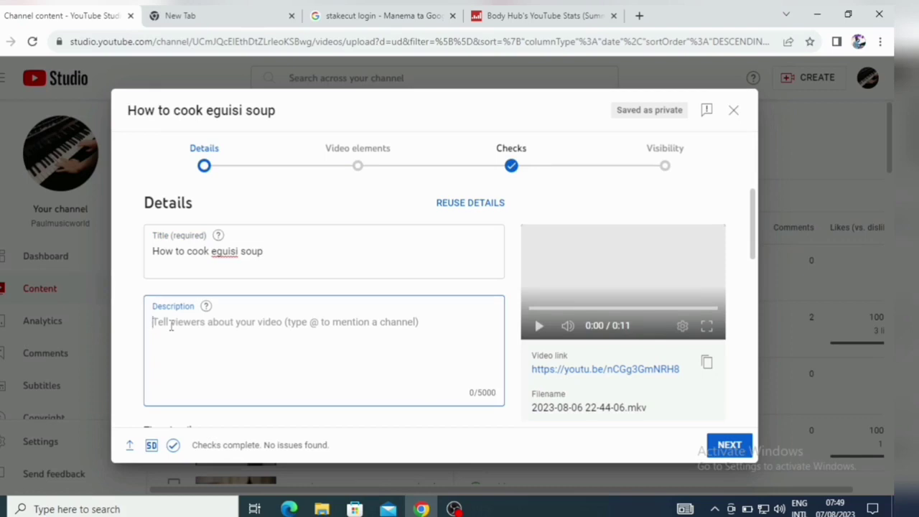
type("In this video")
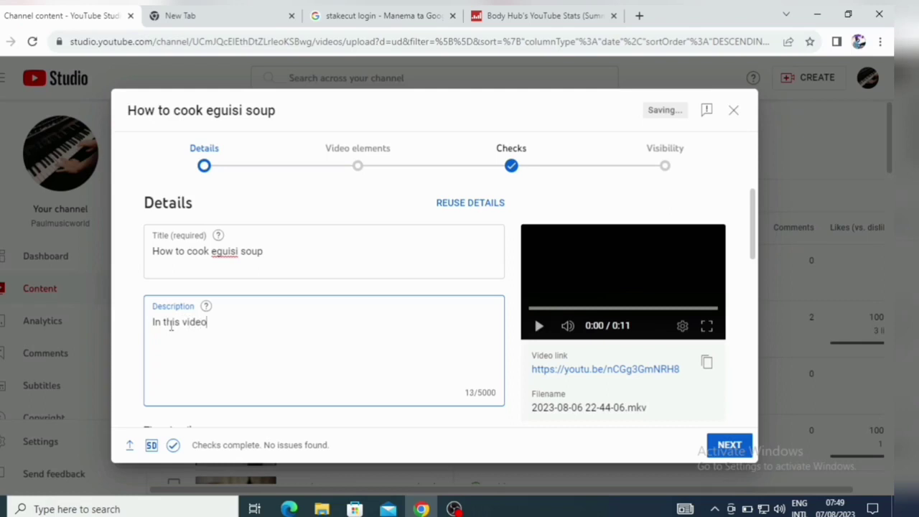
type(" i willl teach ")
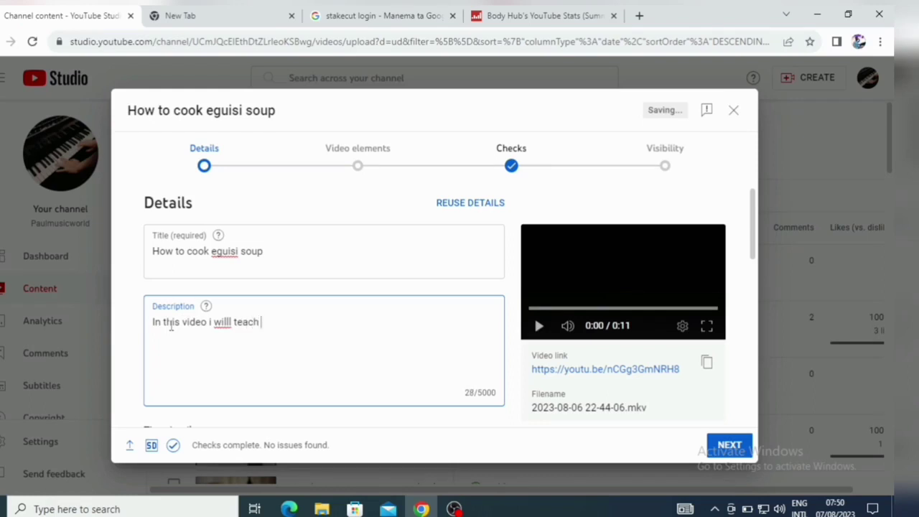
type("you to cook eguyisi sou")
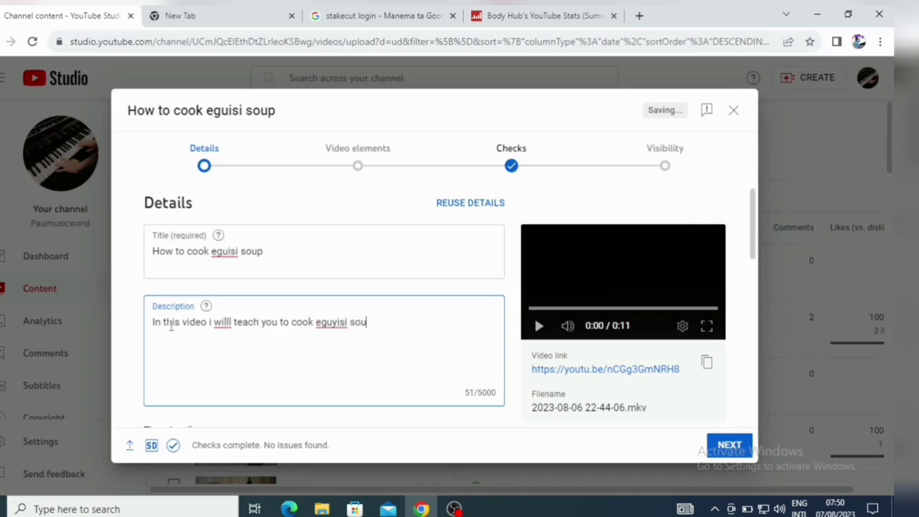
type("p")
left_click(338, 322)
key("BackSpace")
left_click(226, 322)
key("BackSpace")
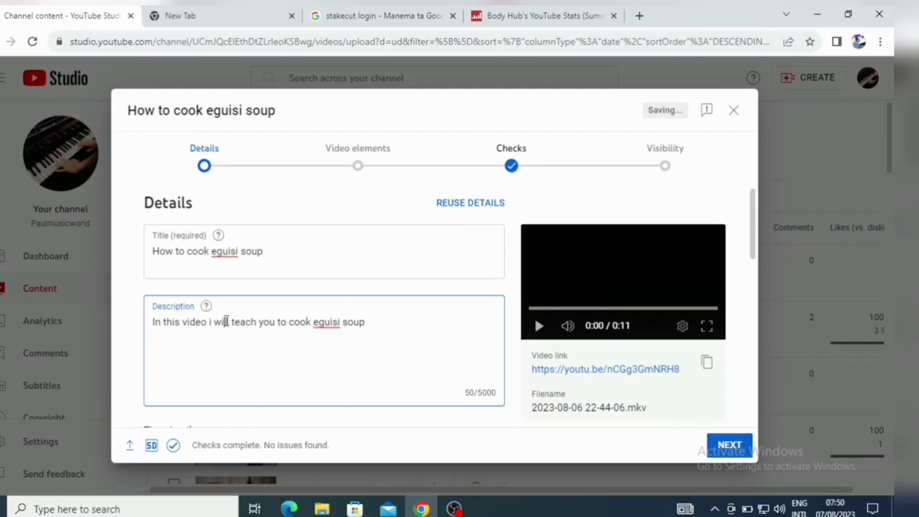
left_click(374, 323)
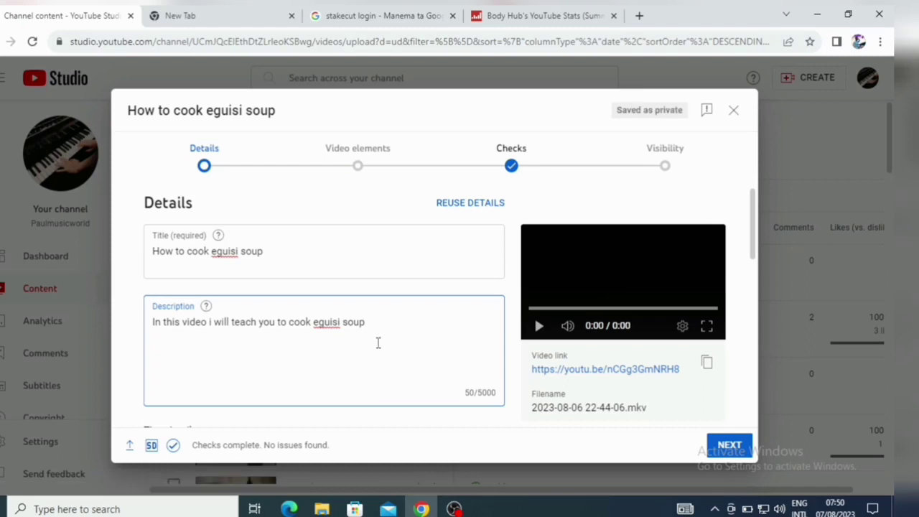
key("Return")
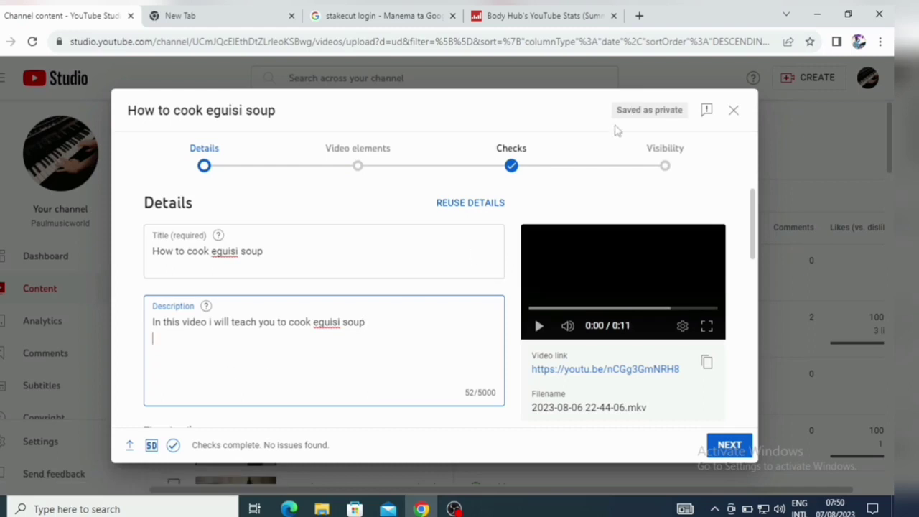
- Search Google in a new tab for "cooking affiliate program" and open the FlexOffers kitchen and cooking result in its own tab
left_click(639, 18)
left_click(327, 41)
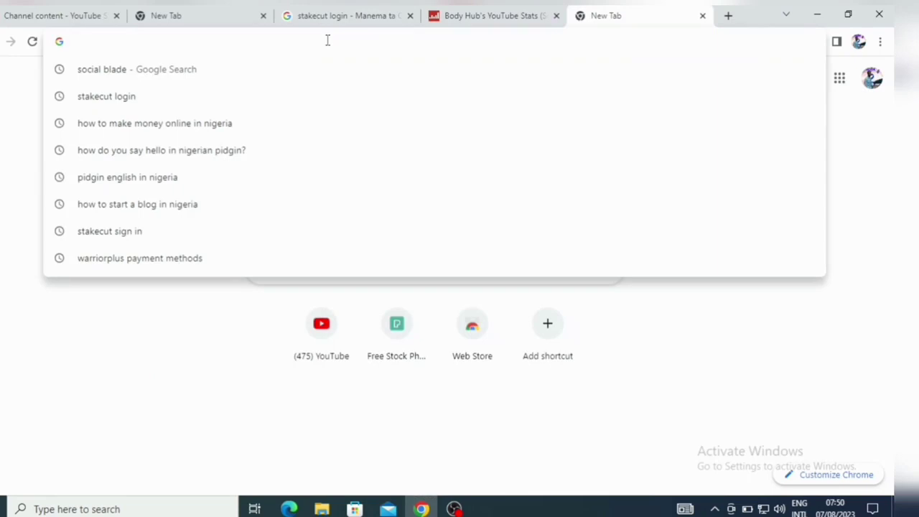
type("c")
type("ooking")
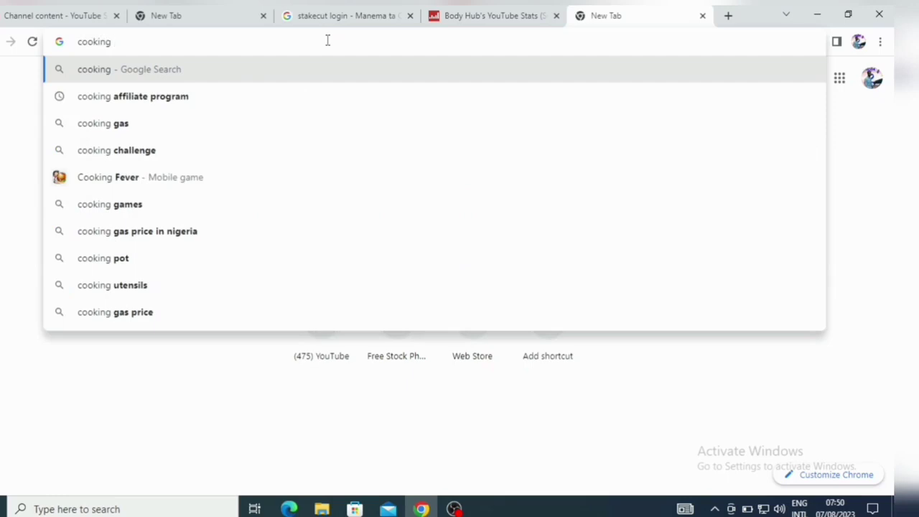
left_click(125, 96)
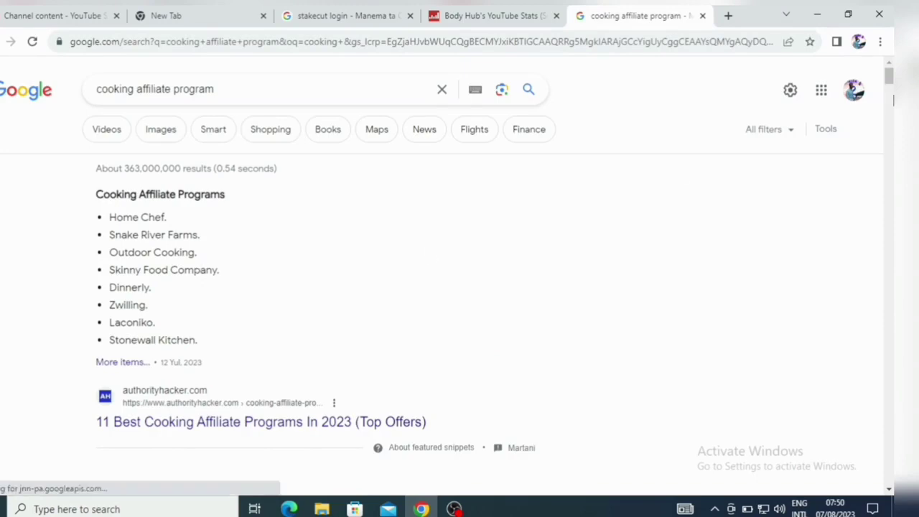
left_click_drag(889, 77, 889, 106)
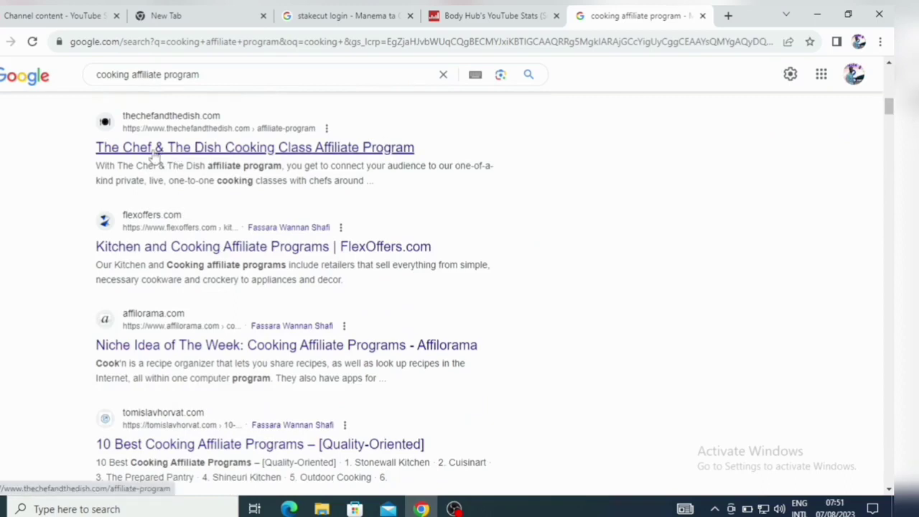
middle_click(166, 247)
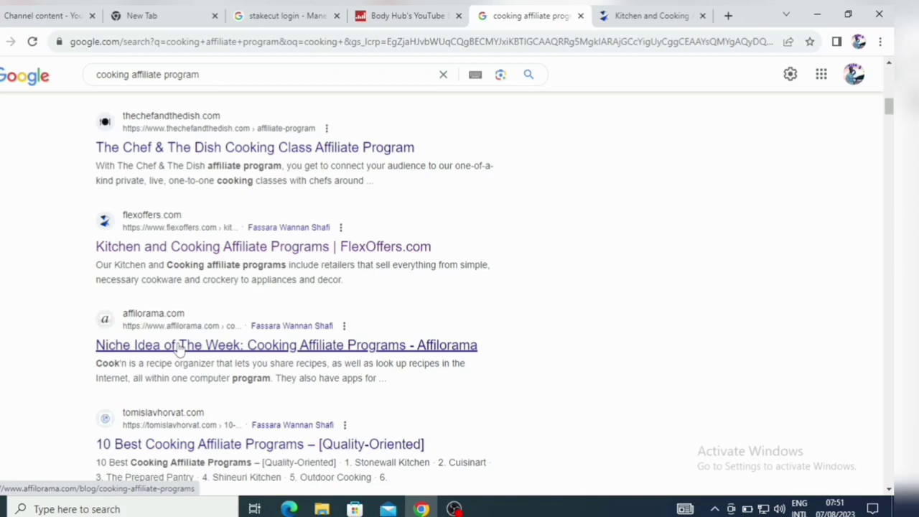
- Open the Affilorama cooking affiliate programs result in its own tab, go to its Affiliate Program page and examine the registration form
left_click(180, 345, "ctrl+shift")
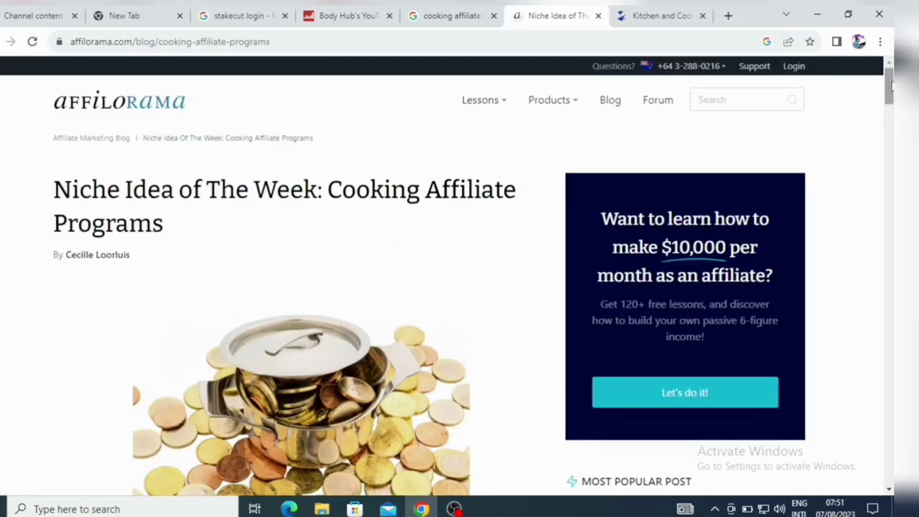
left_click_drag(889, 84, 890, 467)
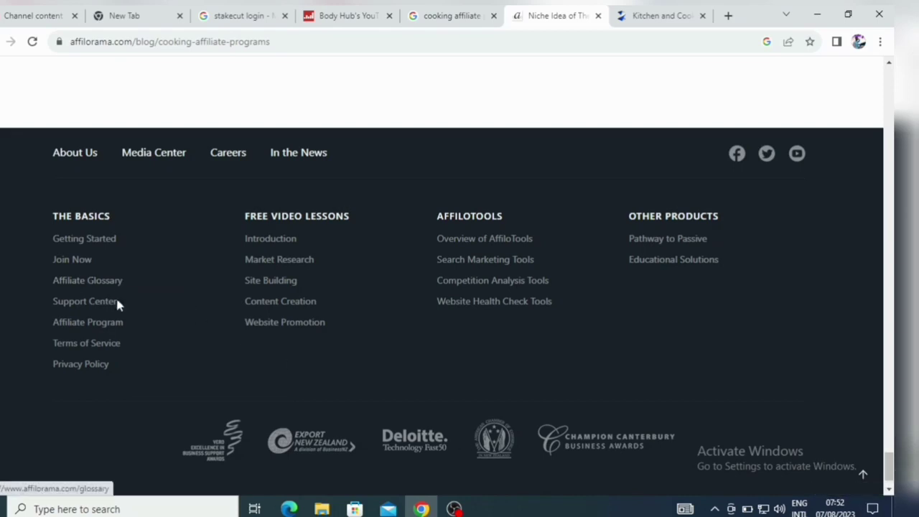
left_click(106, 322)
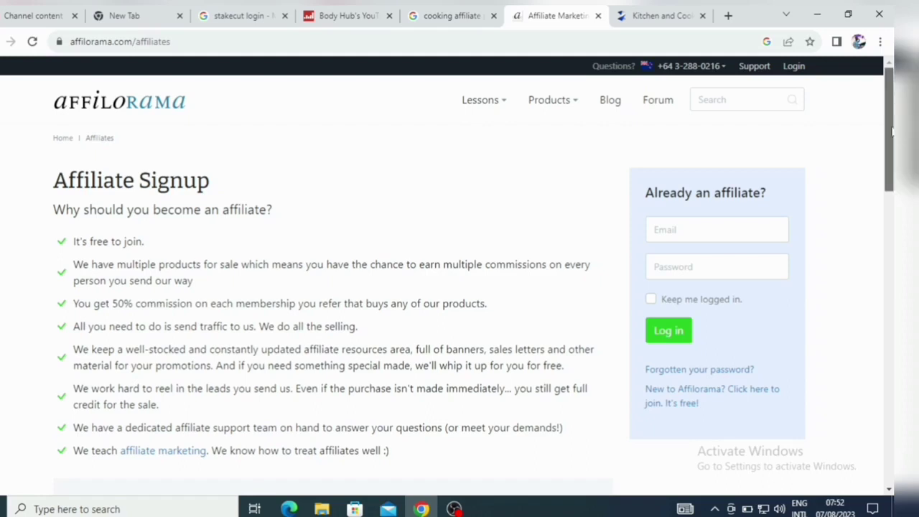
left_click_drag(892, 130, 888, 201)
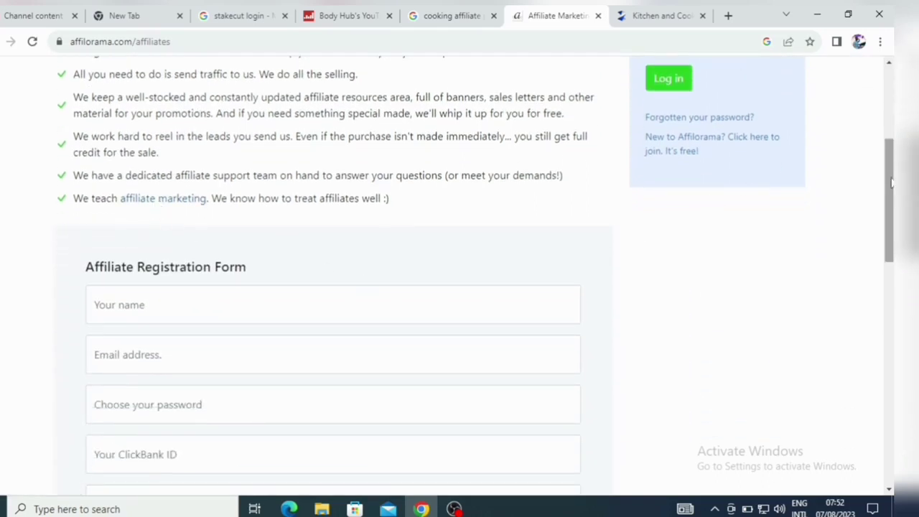
left_click_drag(890, 183, 890, 219)
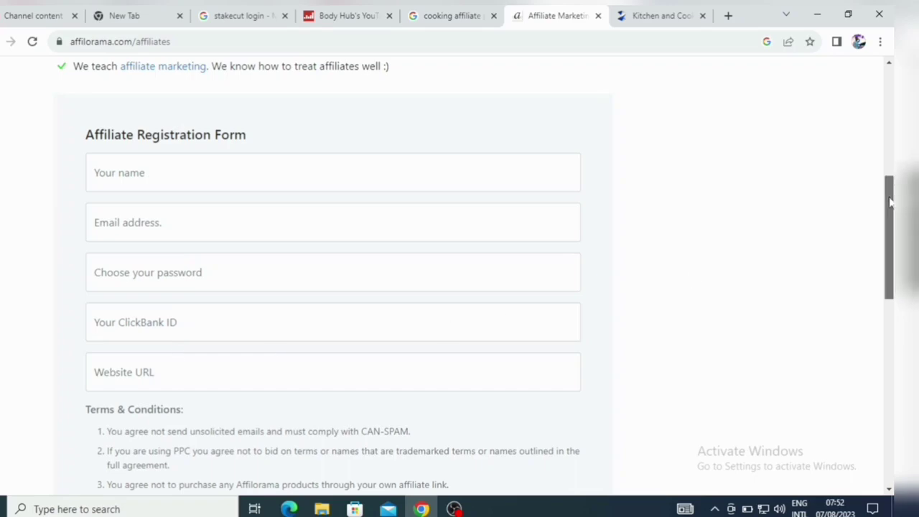
left_click_drag(890, 203, 891, 93)
- Search Google for "cooking affiliate program in nigeria" in the FlexOffers tab and try to open the kara Nigeria affiliate result
left_click(661, 15)
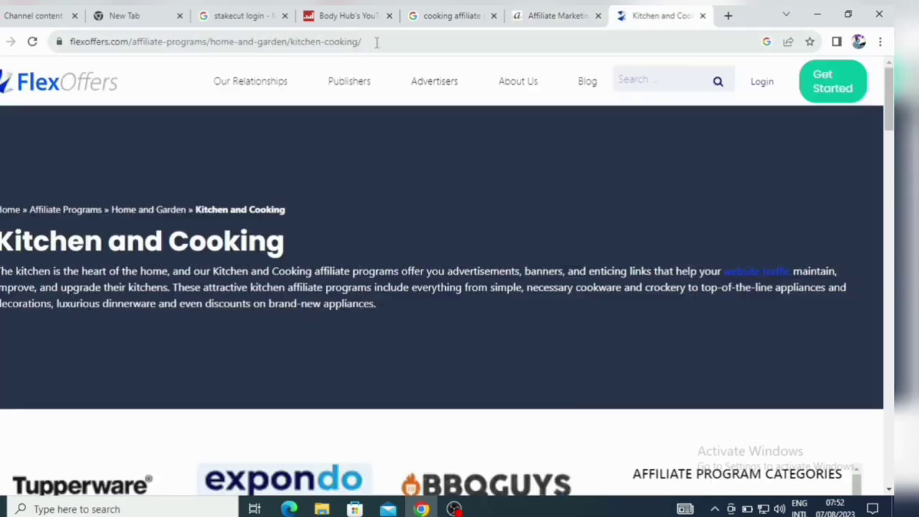
left_click(376, 42)
type("cooking")
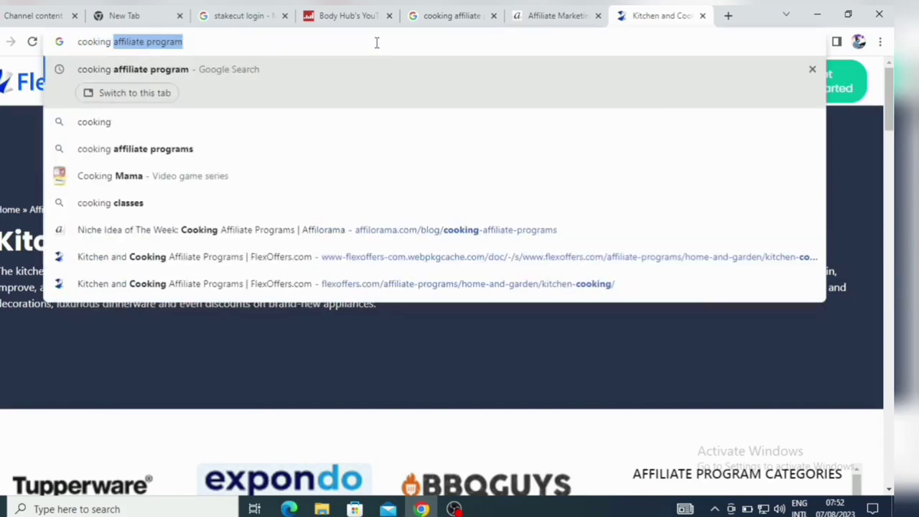
key("Right")
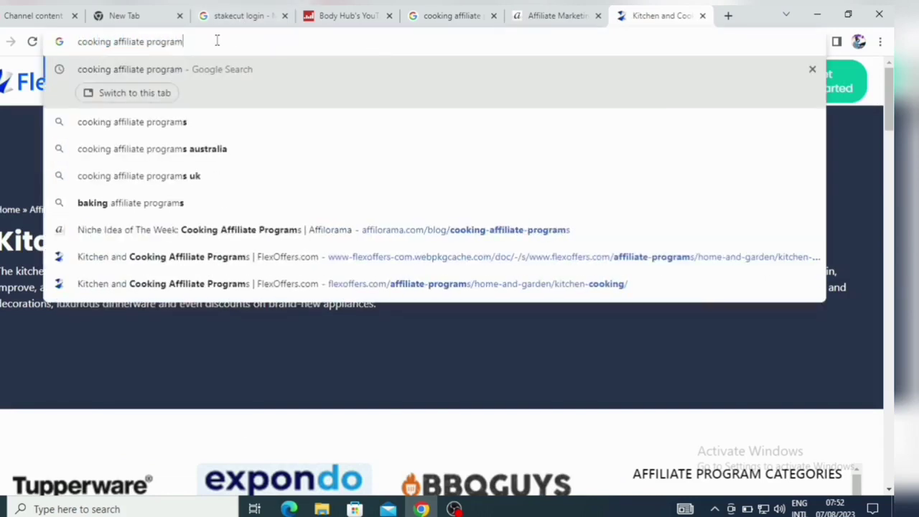
type("in ni")
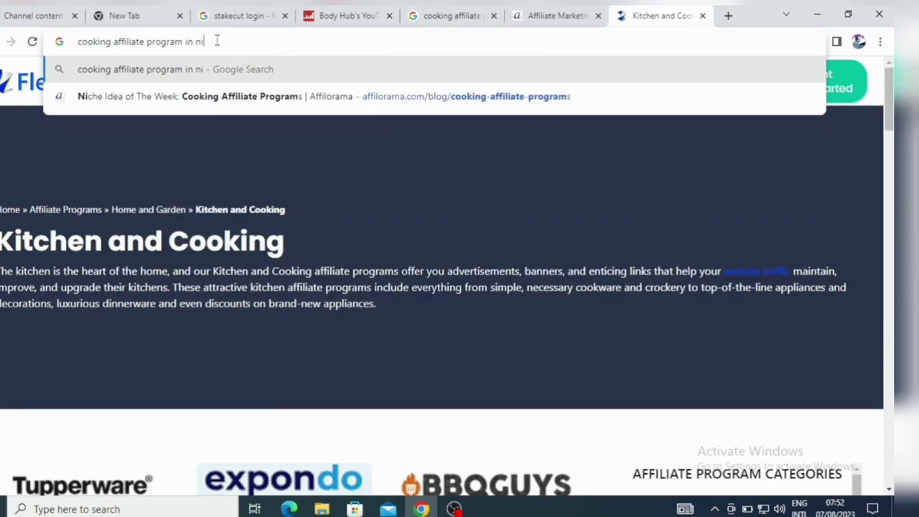
type("geria")
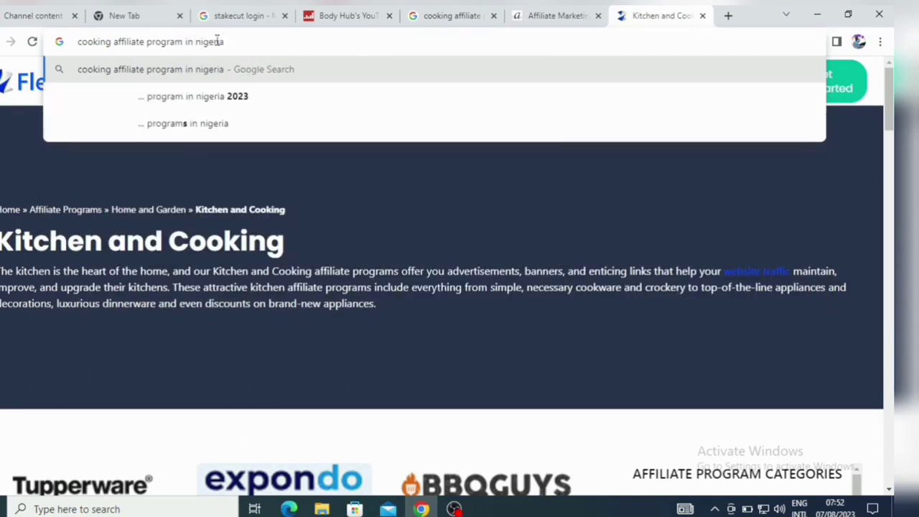
key("Return")
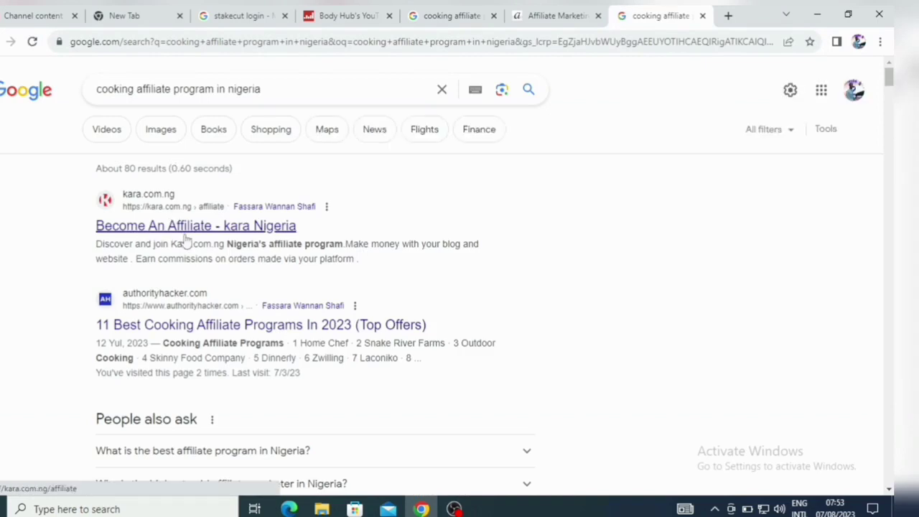
left_click(186, 241)
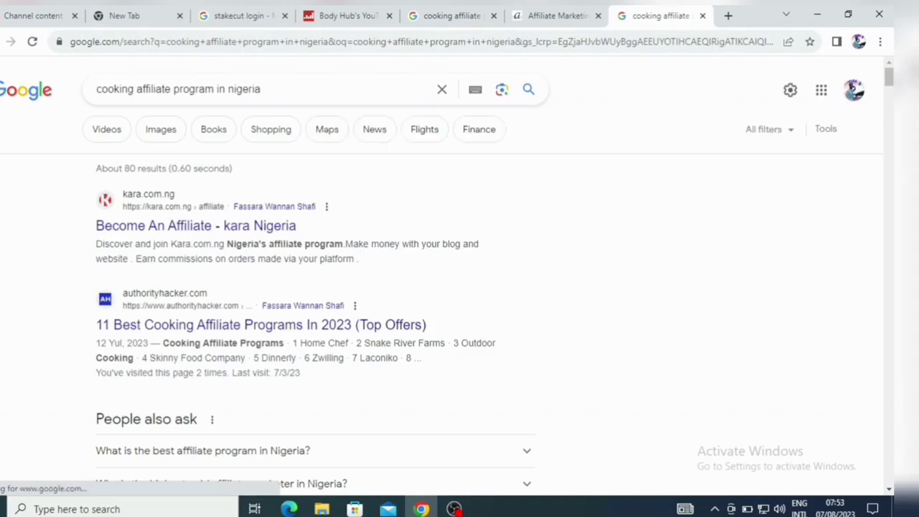
- Return to the video upload and add "Check out cooking gadget below" as the second line of the description
key("ctrl+1")
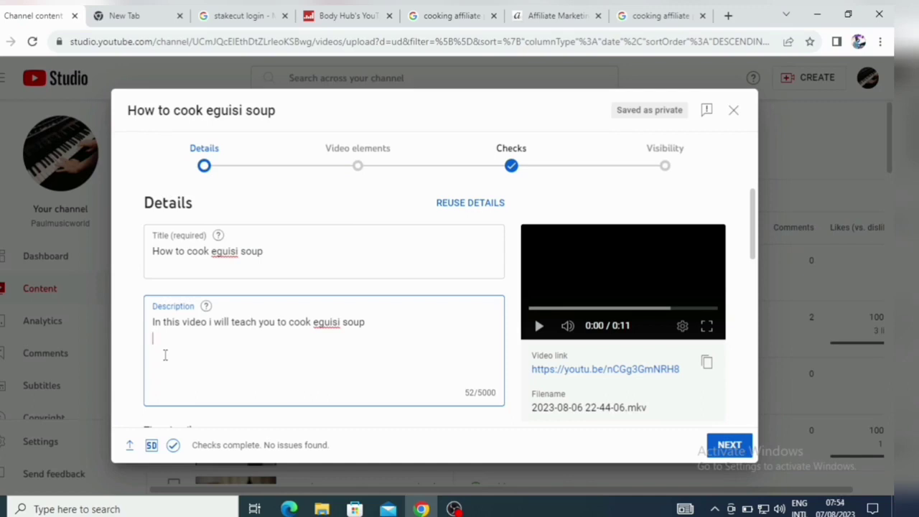
type("C")
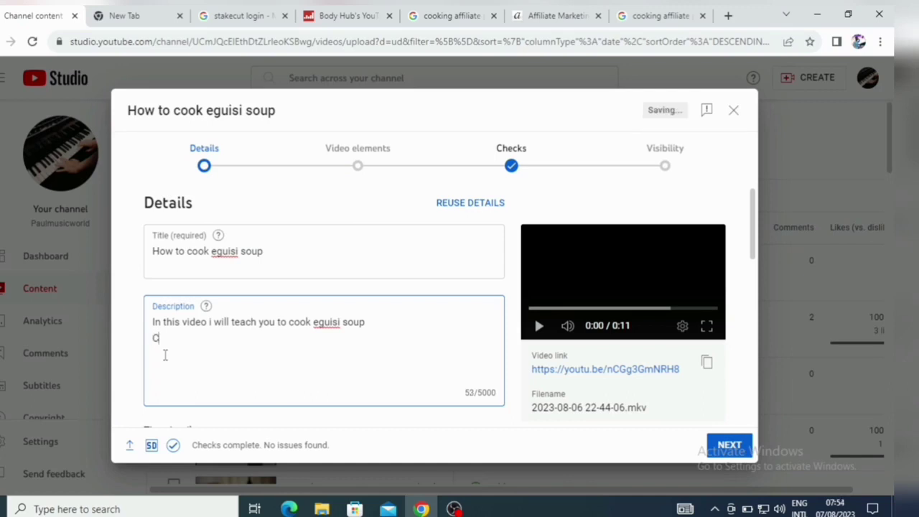
type("heck out cooking")
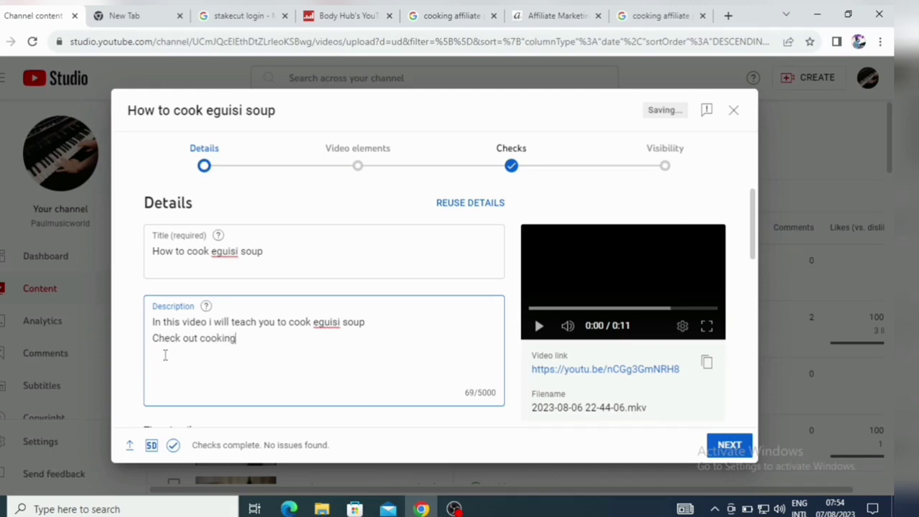
type(" gadget below")
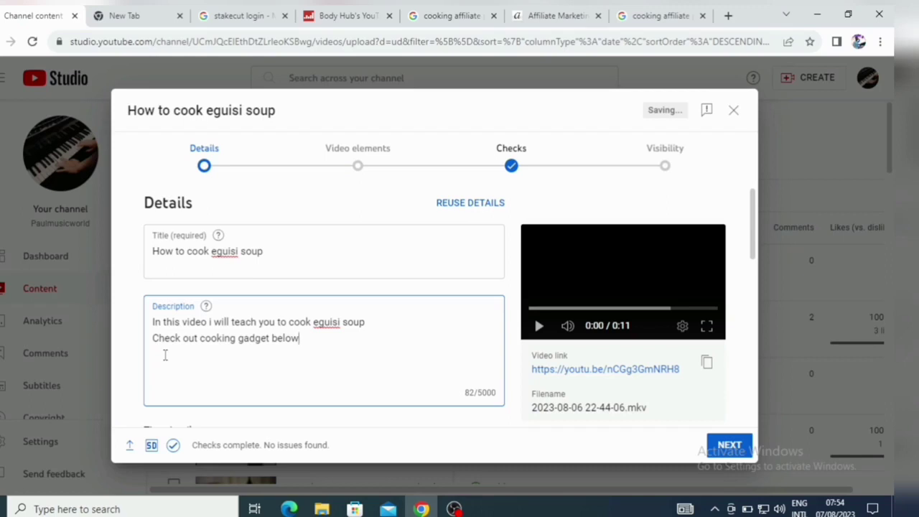
left_click(169, 355)
left_click(307, 343)
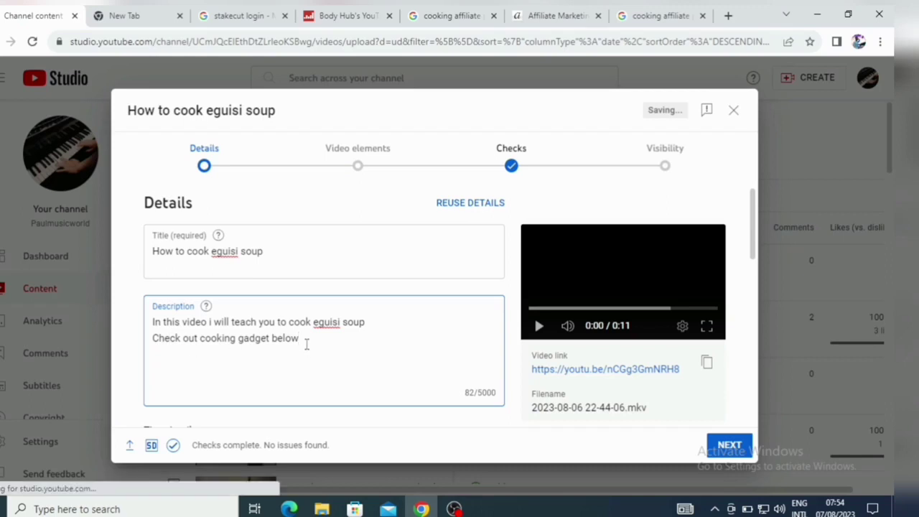
- Copy the studio.youtube.com channel part of the page address and paste it into the second line of the video description
left_click(348, 43)
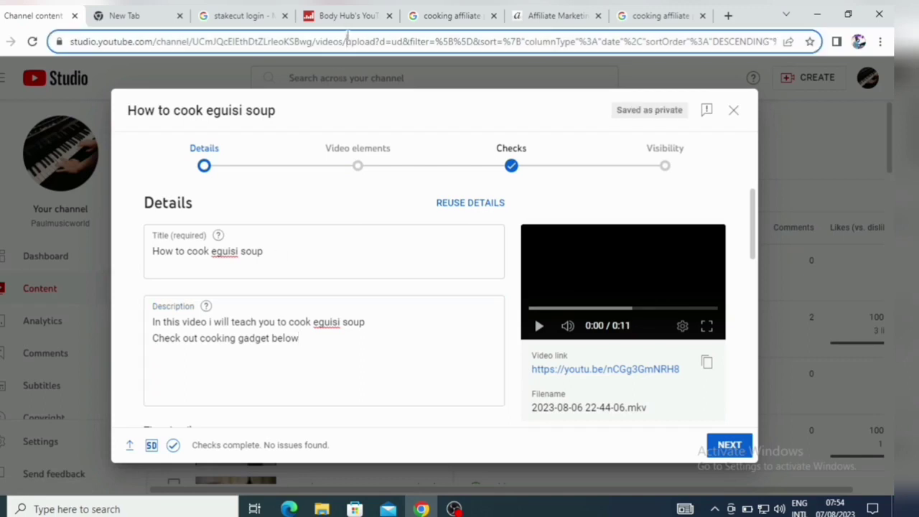
left_click(318, 41)
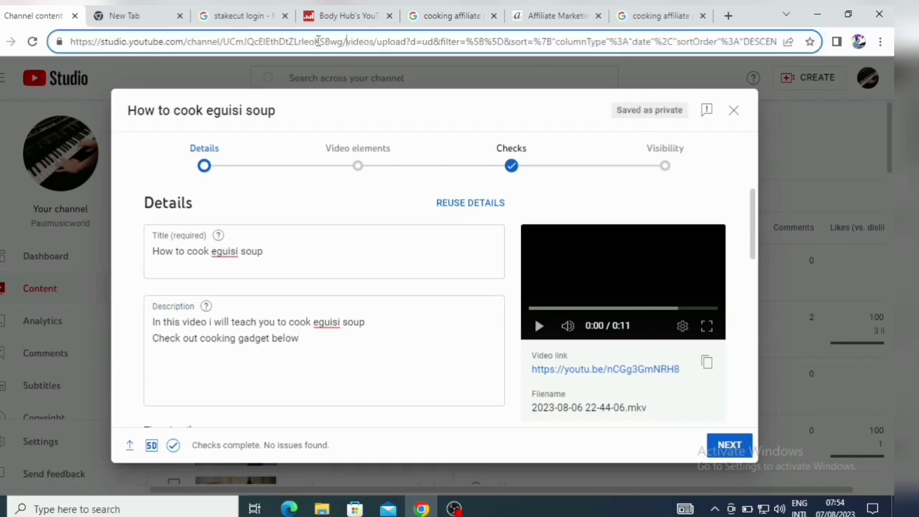
left_click_drag(317, 41, 93, 57)
right_click(92, 58)
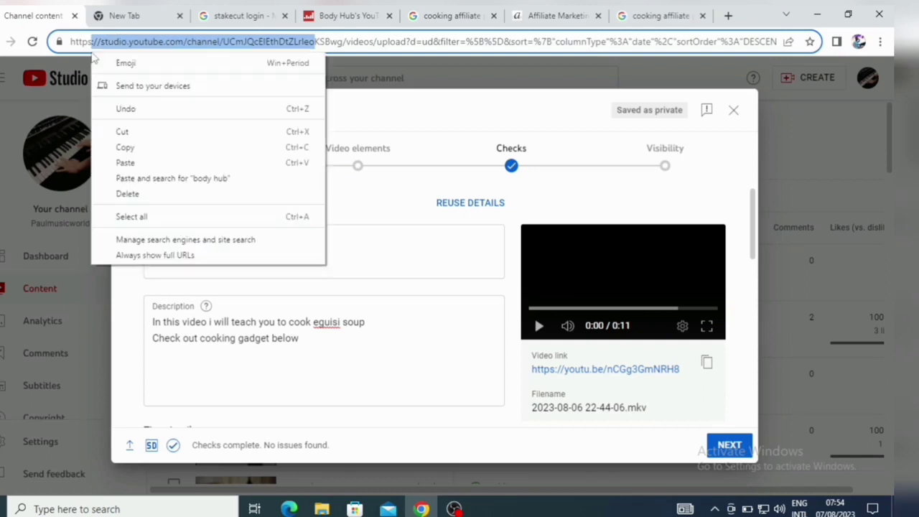
left_click(144, 148)
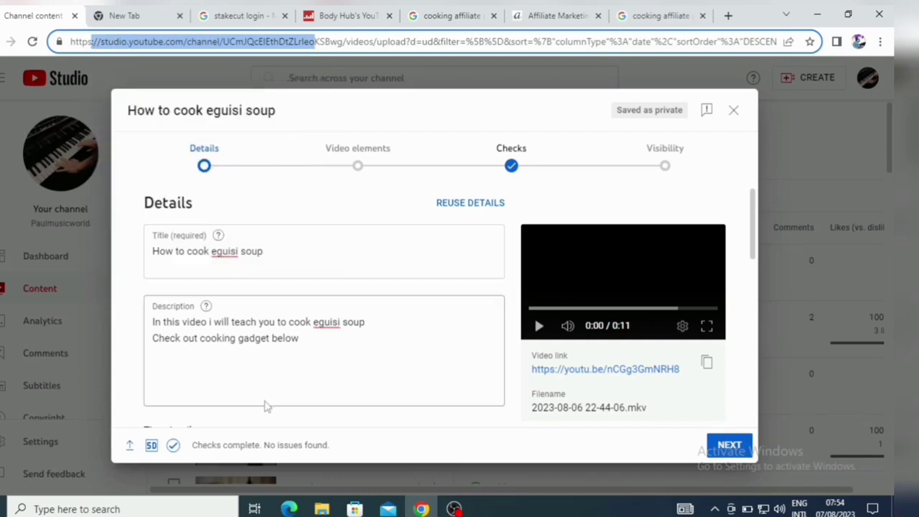
left_click_drag(186, 338, 215, 338)
key("ctrl+v")
- Delete the text in front of the pasted address, back to the word "eguisi" in the description's first line
key("BackSpace")
key("BackSpace")
key("BackSpace")
key("BackSpace")
key("BackSpace")
key("BackSpace")
key("BackSpace")
key("BackSpace")
key("BackSpace")
key("BackSpace")
key("BackSpace")
key("BackSpace")
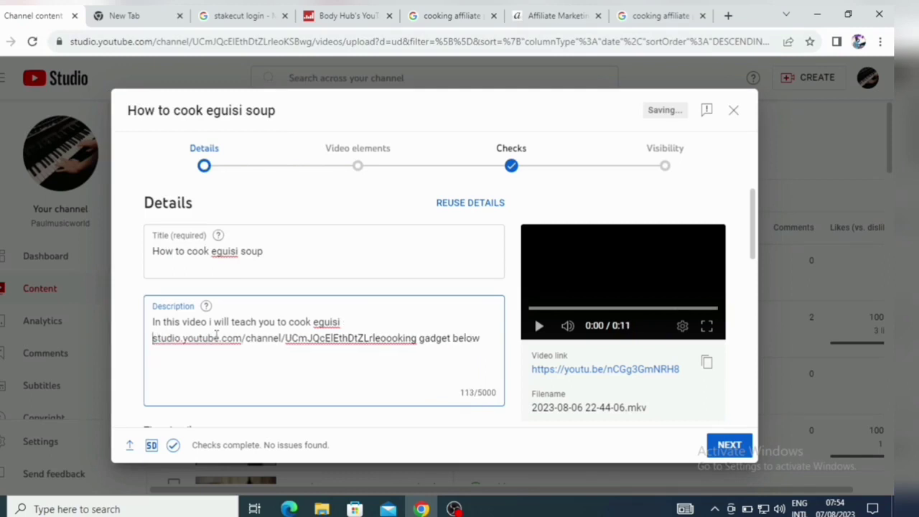
- Delete the words "gadget below" at the end of the description's address line
left_click(482, 337)
key("BackSpace")
key("BackSpace")
key("BackSpace")
key("BackSpace")
key("BackSpace")
key("BackSpace")
key("BackSpace")
key("BackSpace")
key("BackSpace")
key("BackSpace")
key("BackSpace")
key("BackSpace")
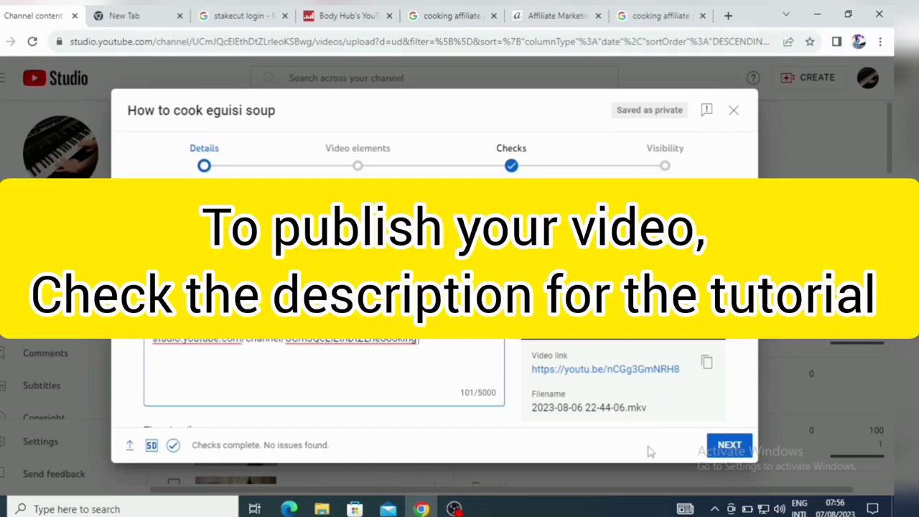
left_click(872, 509)
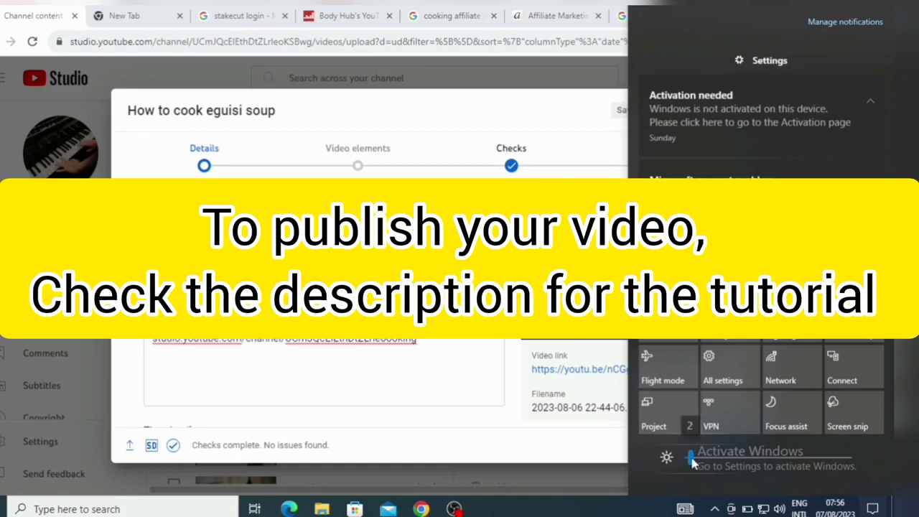
left_click(423, 396)
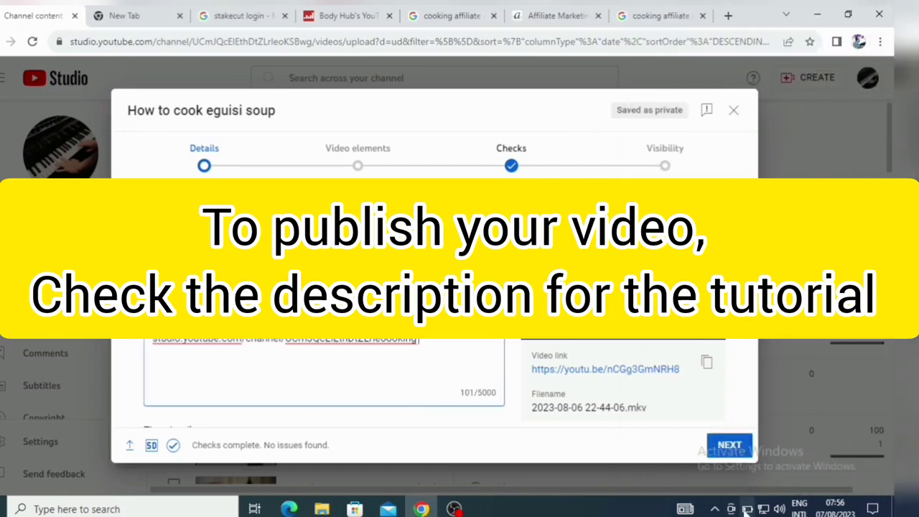